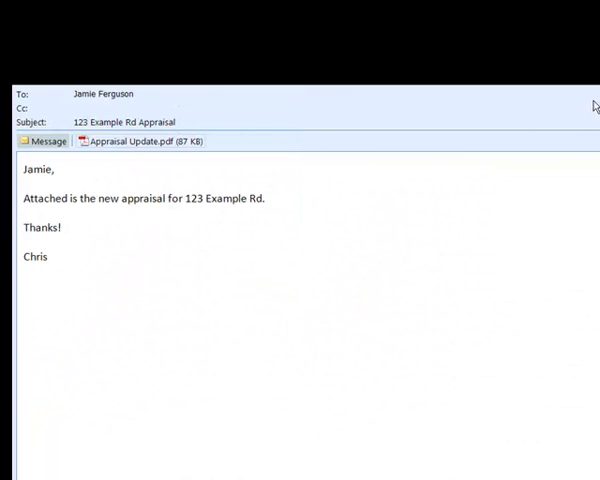
pyautogui.rightClick(84, 142)
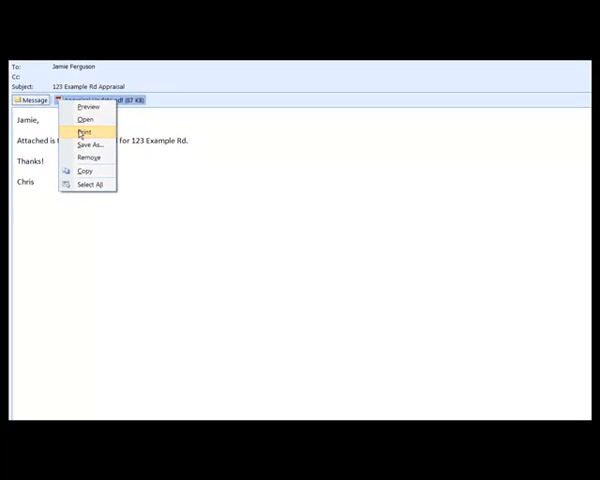
pyautogui.click(82, 133)
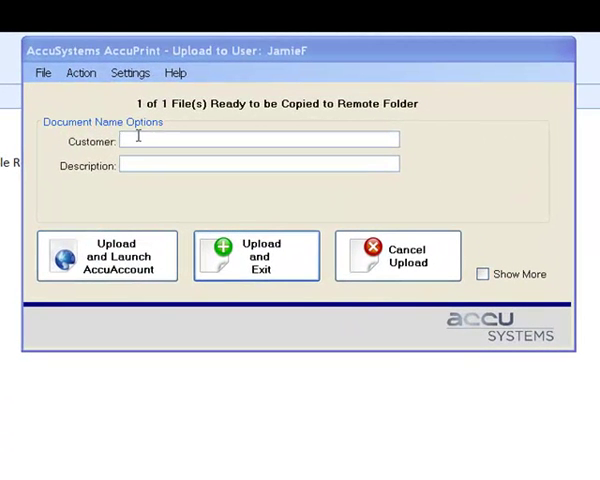
pyautogui.click(138, 139)
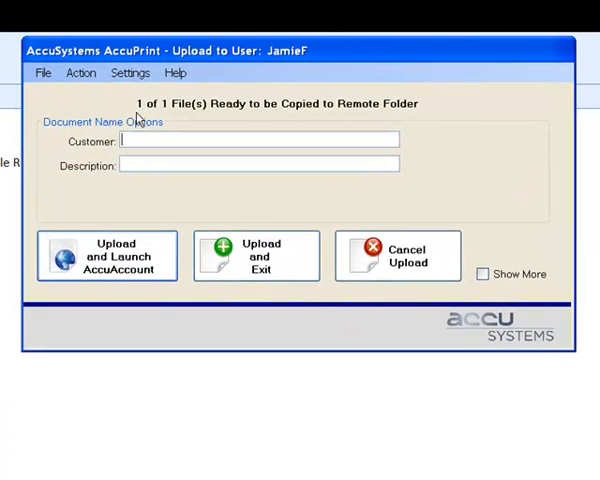
pyautogui.write('Andrew ')
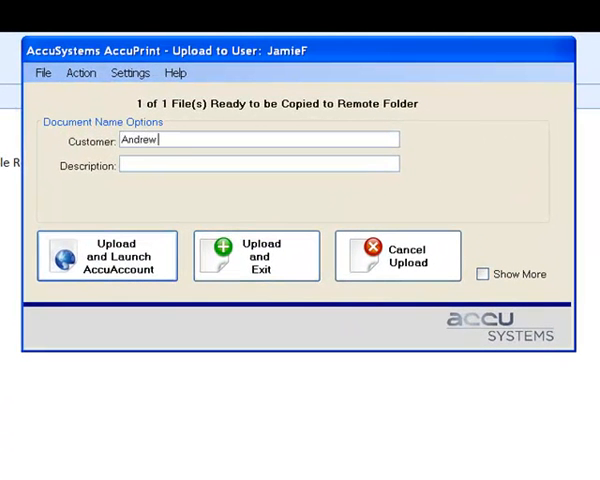
pyautogui.write('We')
pyautogui.write('ew Appraisal')
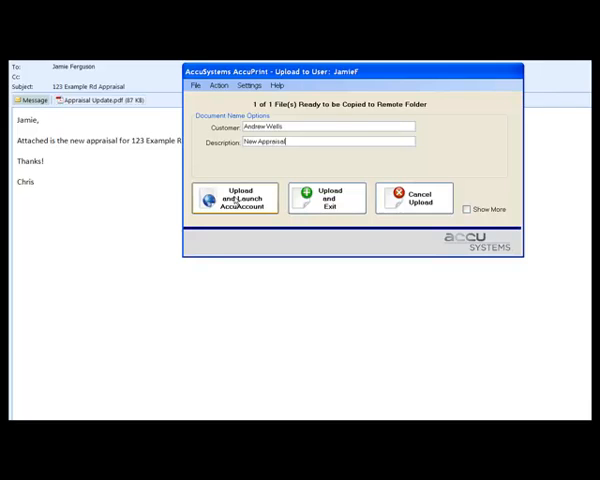
# - Upload the file, launch AccuAccount and edit the Appraisal document on loan 951753
pyautogui.click(236, 198)
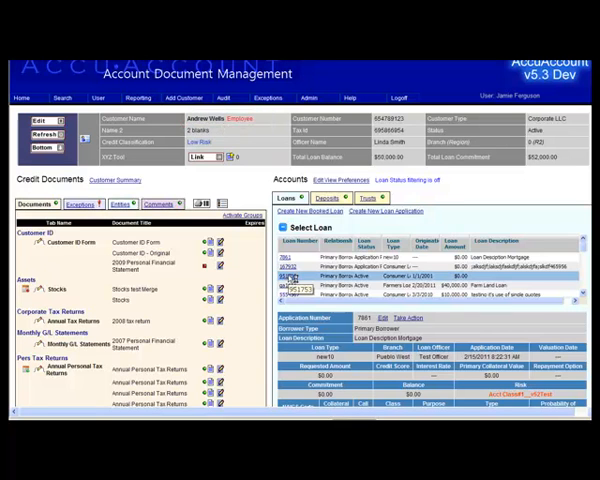
pyautogui.click(288, 276)
pyautogui.scroll(-2, 261, 268)
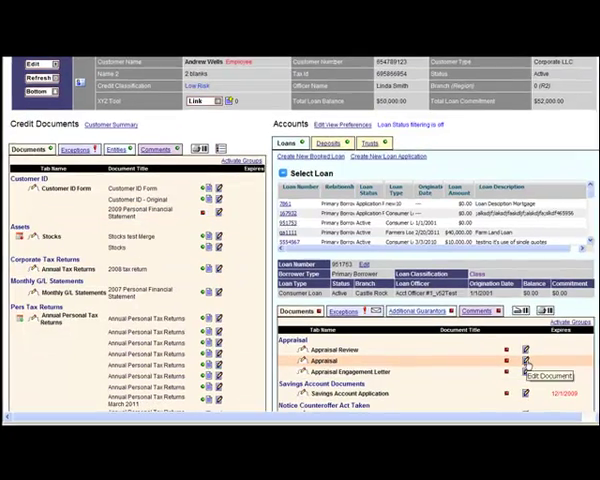
pyautogui.click(519, 358)
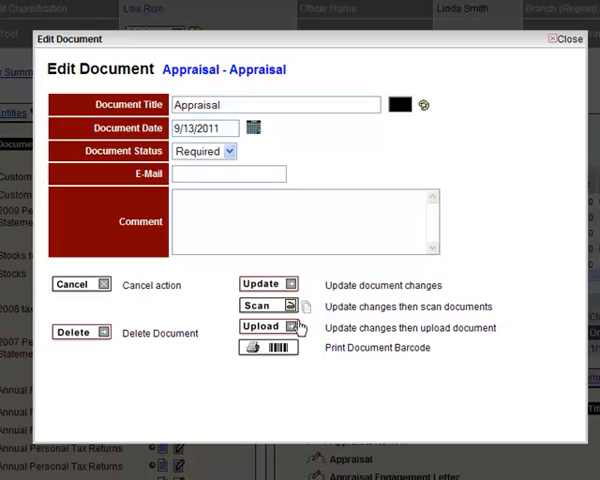
# - Move the uploaded New Appraisal PDF from the server onto the loan's Appraisal document
pyautogui.click(291, 326)
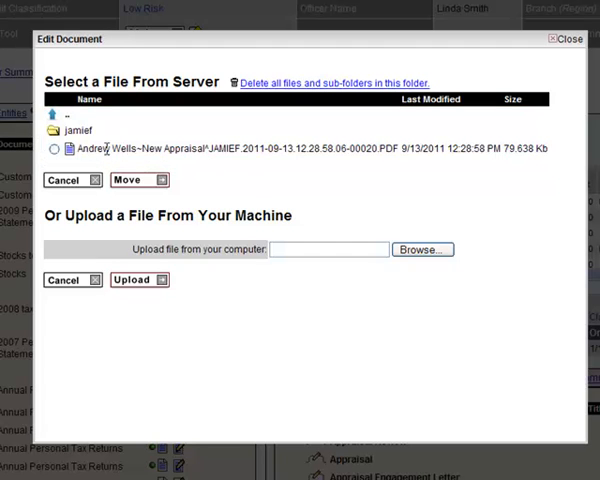
pyautogui.click(55, 149)
pyautogui.click(130, 180)
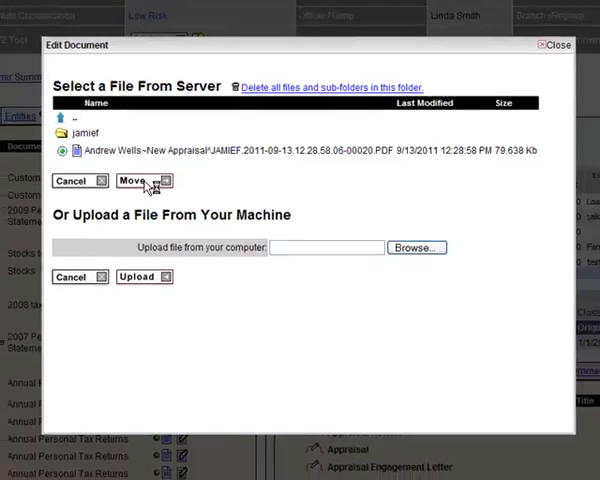
pyautogui.scroll(-2, 188, 190)
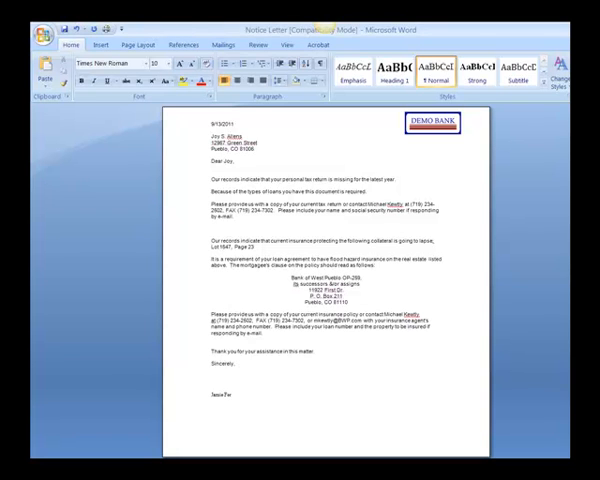
# - Print the Notice Letter from Word to the AccuSystems AccuPrinter
pyautogui.click(43, 37)
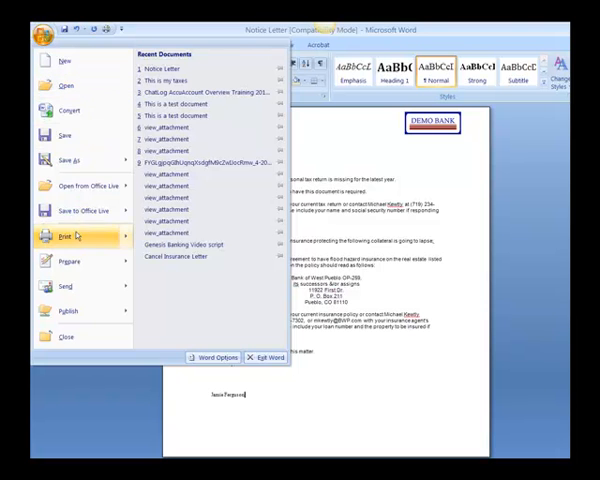
pyautogui.click(64, 236)
pyautogui.click(290, 160)
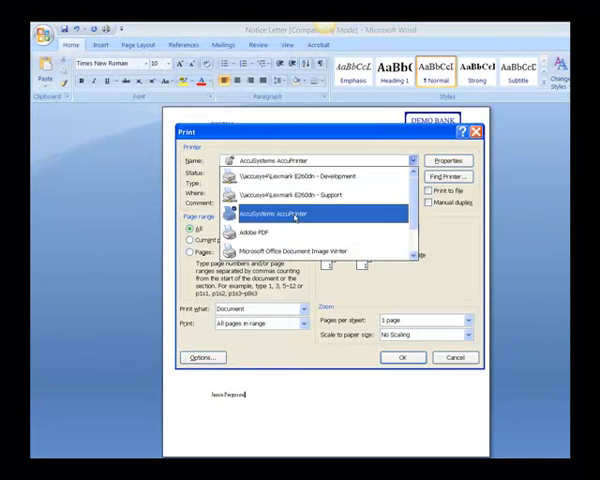
pyautogui.click(295, 213)
pyautogui.click(402, 357)
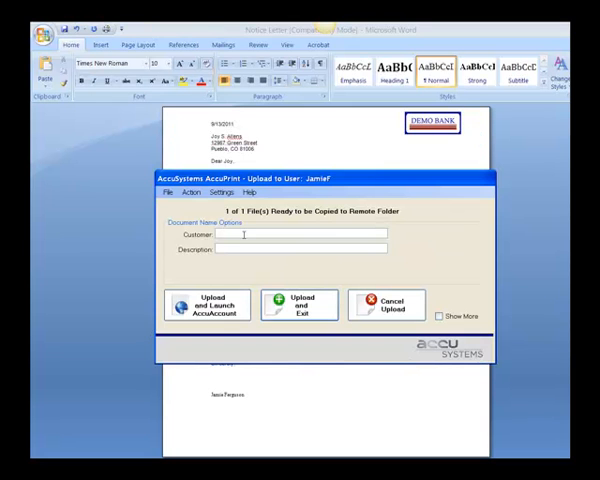
# - File the letter under the recipient's customer name in AccuPrint and upload it
pyautogui.click(243, 234)
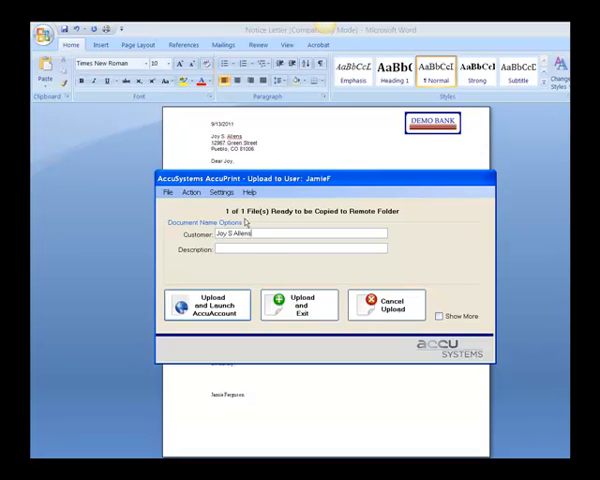
pyautogui.click(300, 306)
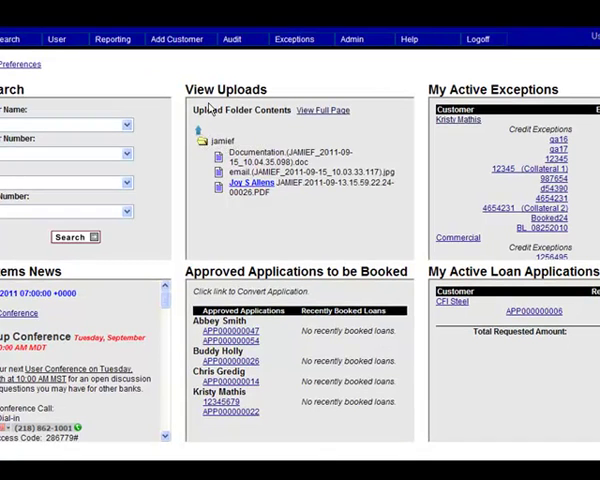
pyautogui.click(197, 130)
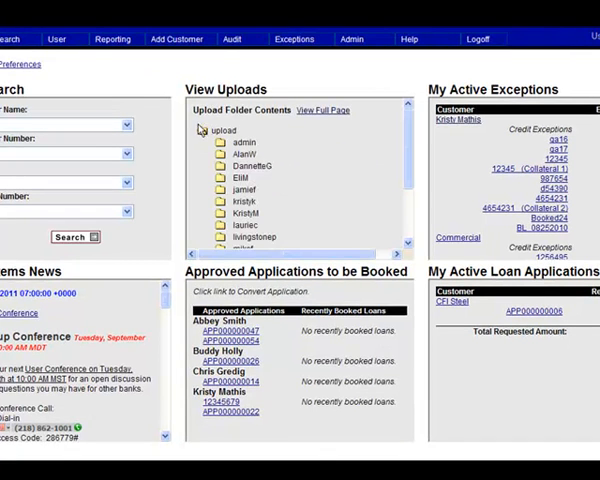
pyautogui.scroll(-1, 203, 129)
pyautogui.scroll(-2, 205, 127)
pyautogui.scroll(2, 207, 128)
pyautogui.scroll(2, 207, 128)
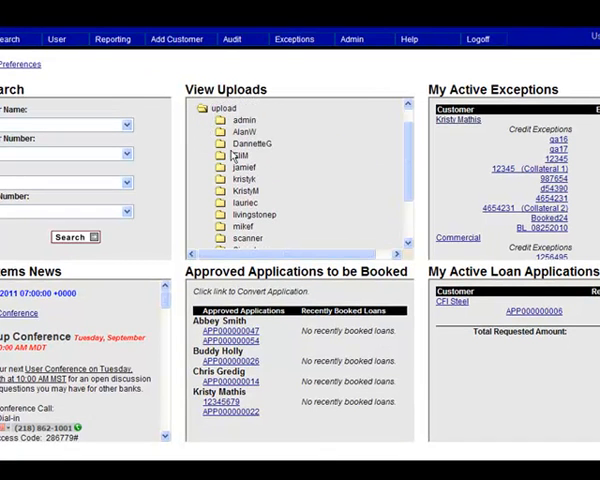
pyautogui.click(221, 170)
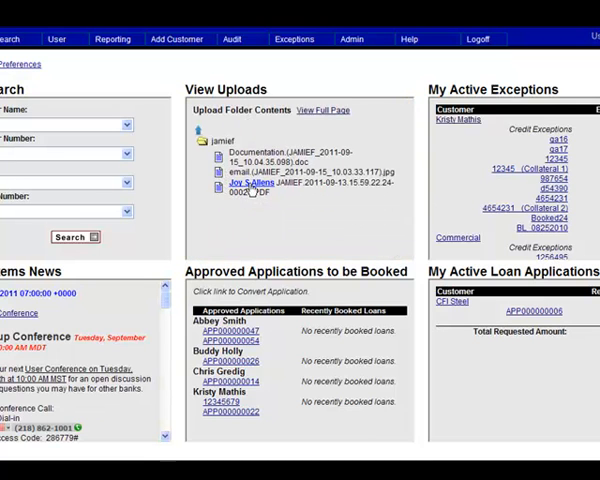
pyautogui.click(253, 183)
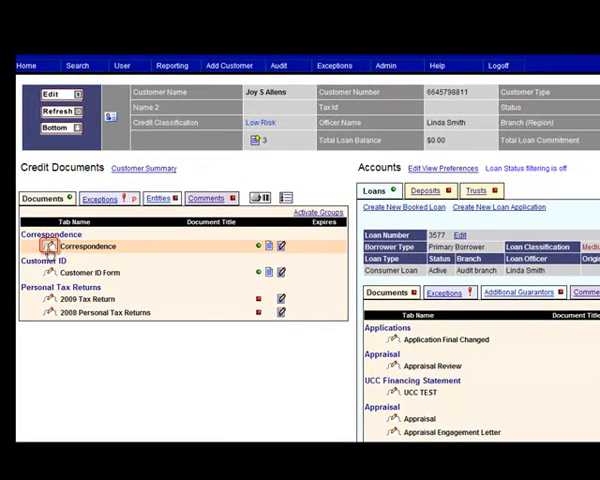
pyautogui.click(48, 247)
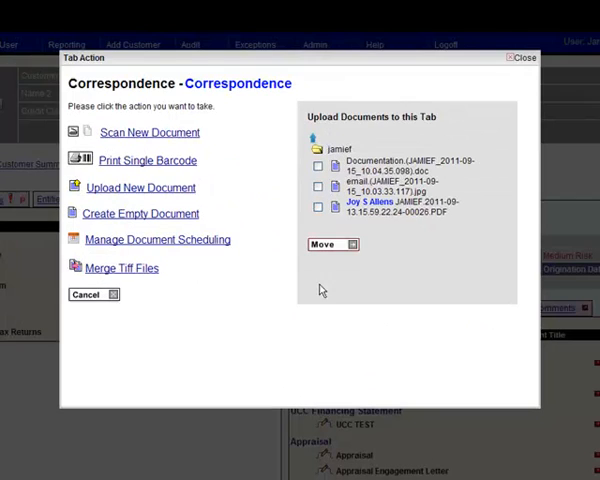
pyautogui.click(318, 188)
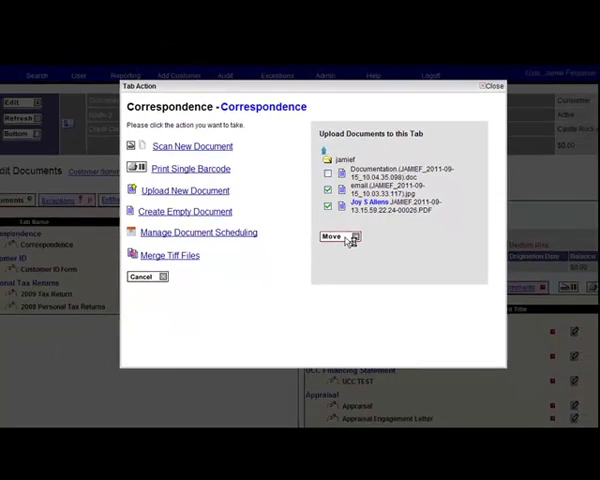
pyautogui.click(333, 245)
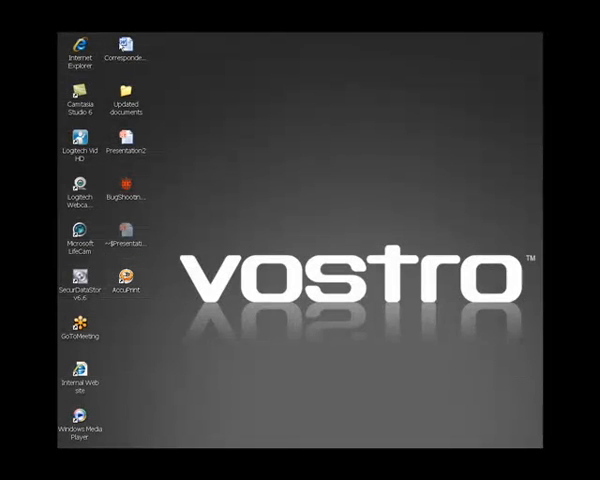
# - Drag the desktop Correspondence document onto AccuPrint and upload it to the upload folder
pyautogui.moveTo(125, 48)
pyautogui.mouseDown()
pyautogui.moveTo(152, 272)
pyautogui.moveTo(124, 282)
pyautogui.mouseUp()
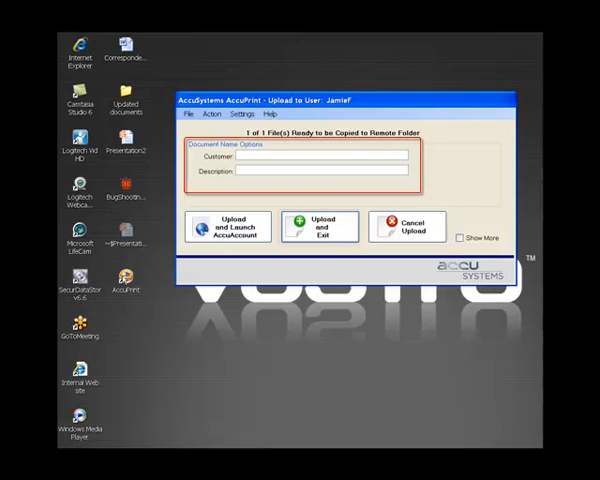
pyautogui.click(338, 238)
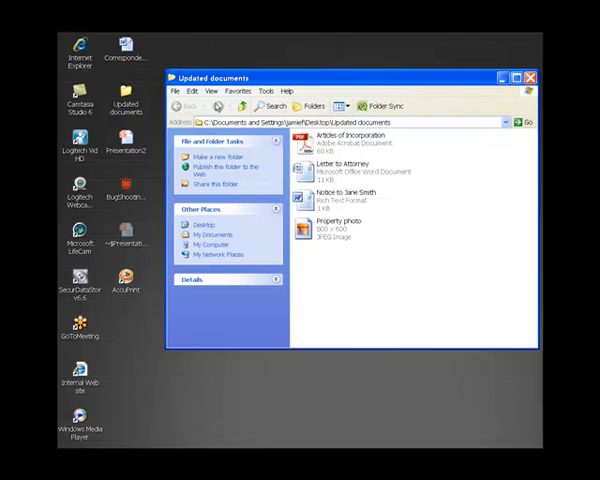
# - Send the Articles of Incorporation file through AccuPrint and upload it
pyautogui.click(350, 138)
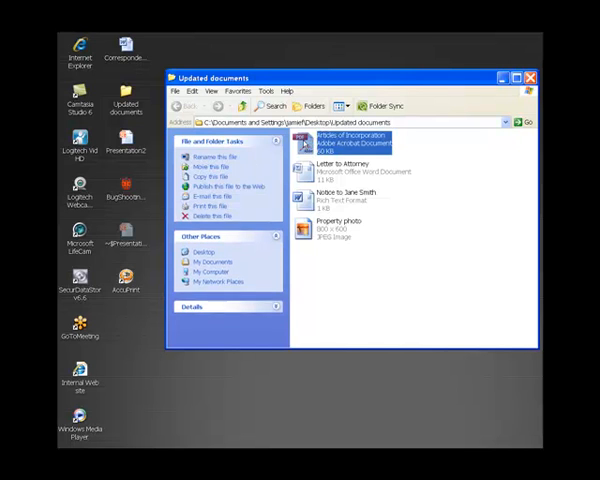
pyautogui.click(125, 280)
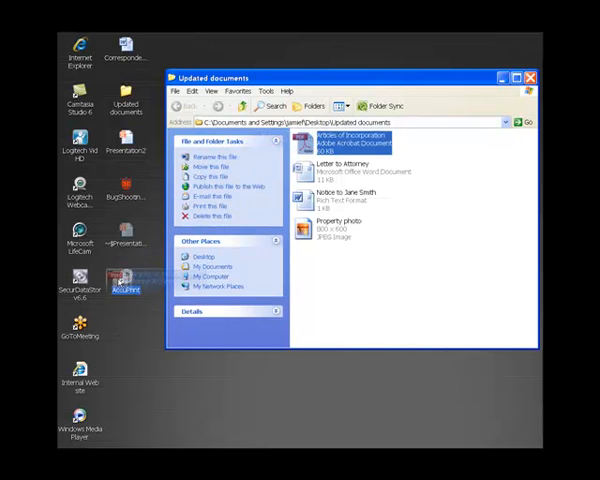
pyautogui.click(125, 282)
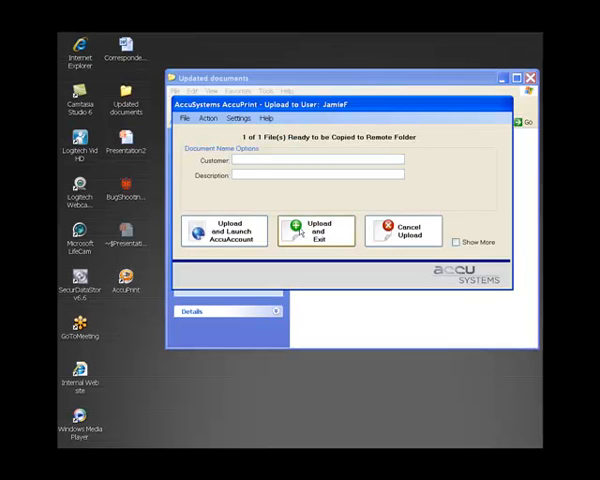
pyautogui.click(343, 238)
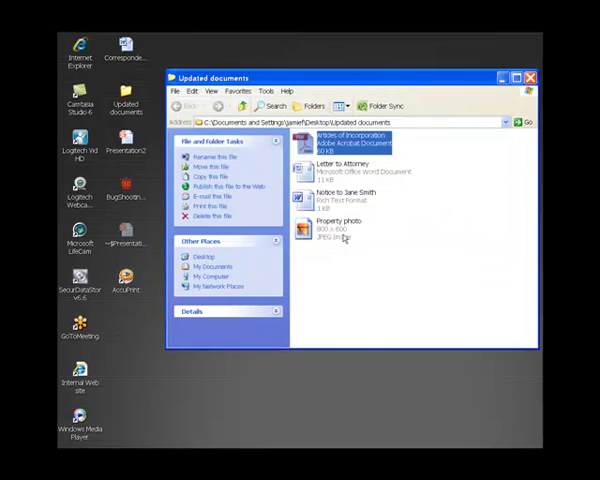
# - Drag the whole Updated documents folder onto AccuPrint and upload its four files
pyautogui.click(530, 78)
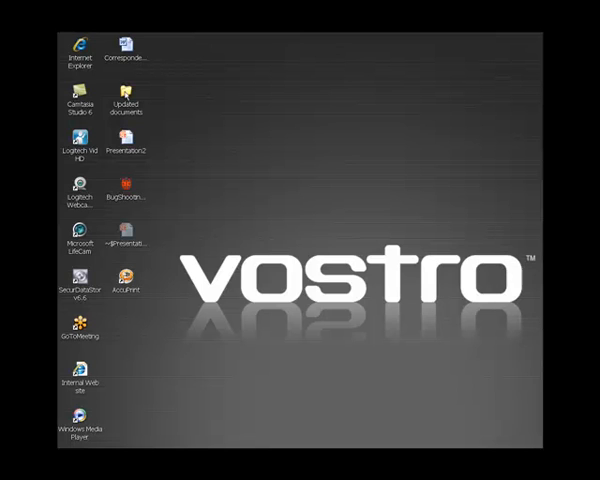
pyautogui.moveTo(125, 100)
pyautogui.mouseDown()
pyautogui.moveTo(157, 275)
pyautogui.moveTo(126, 280)
pyautogui.mouseUp()
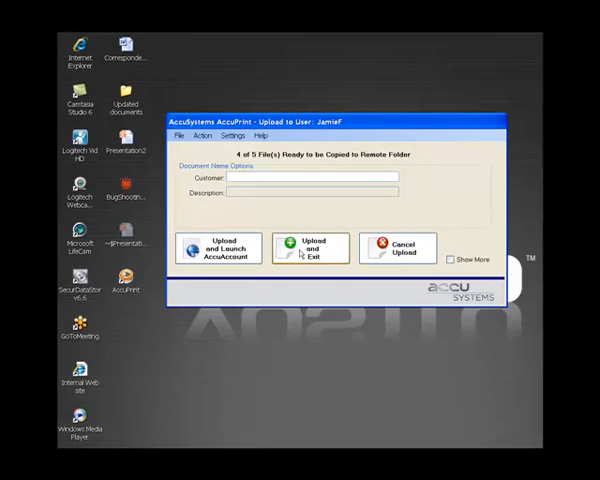
pyautogui.click(310, 248)
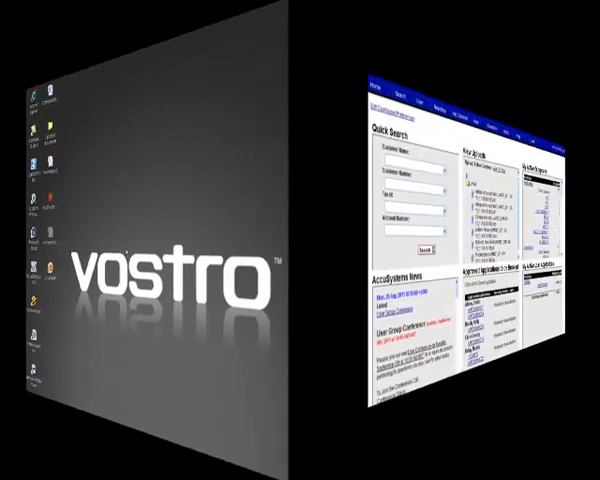